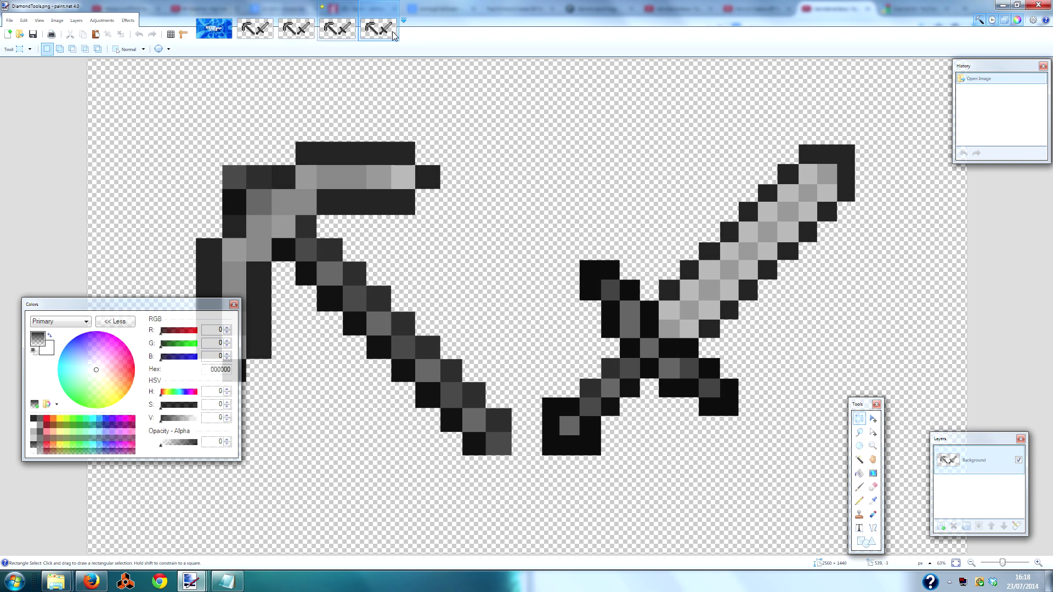
Open DiamondTools.png from the GRAPHICS folder in Paint.NET, beside the Rotate/Zoom notes
mouse_move(67, 580)
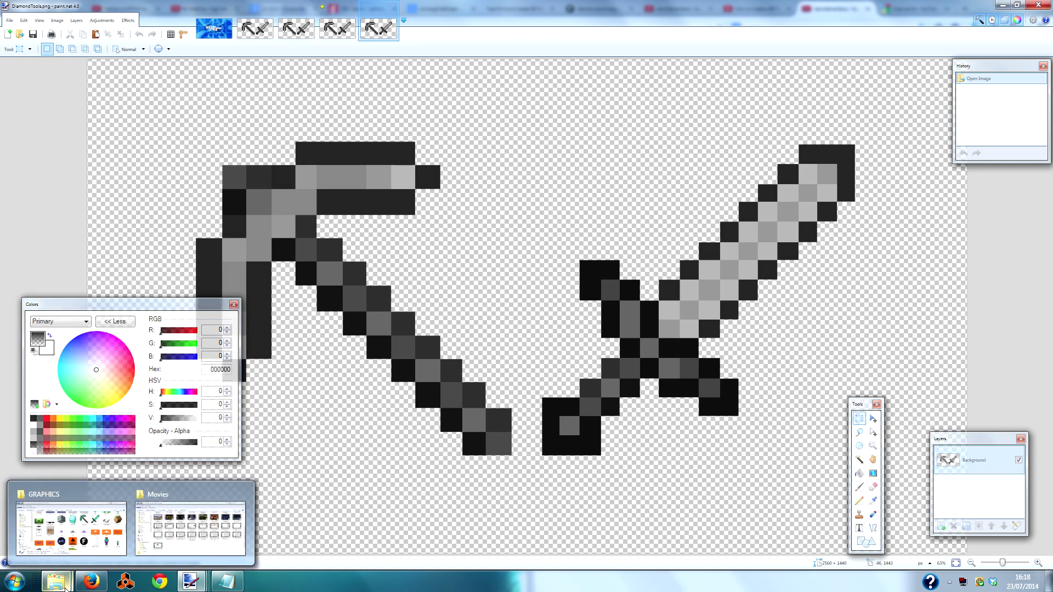
left_click(82, 549)
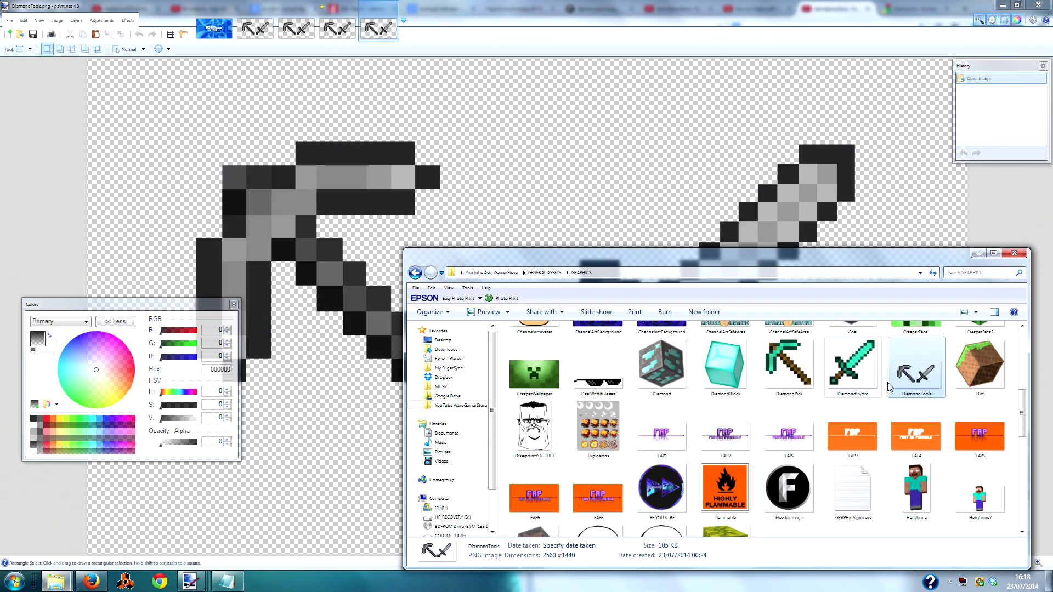
left_click_drag(641, 132, 642, 134)
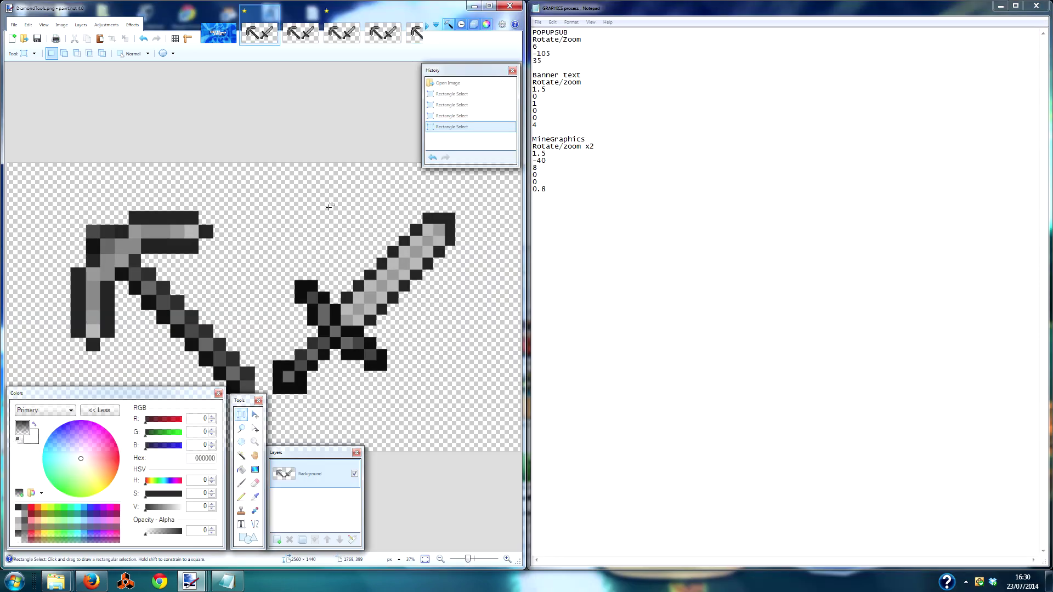
Rotate and zoom the tools layer with the MineGraphics values -40, 8, 0, 0 and zoom 0.80
mouse_move(260, 33)
left_click(81, 24)
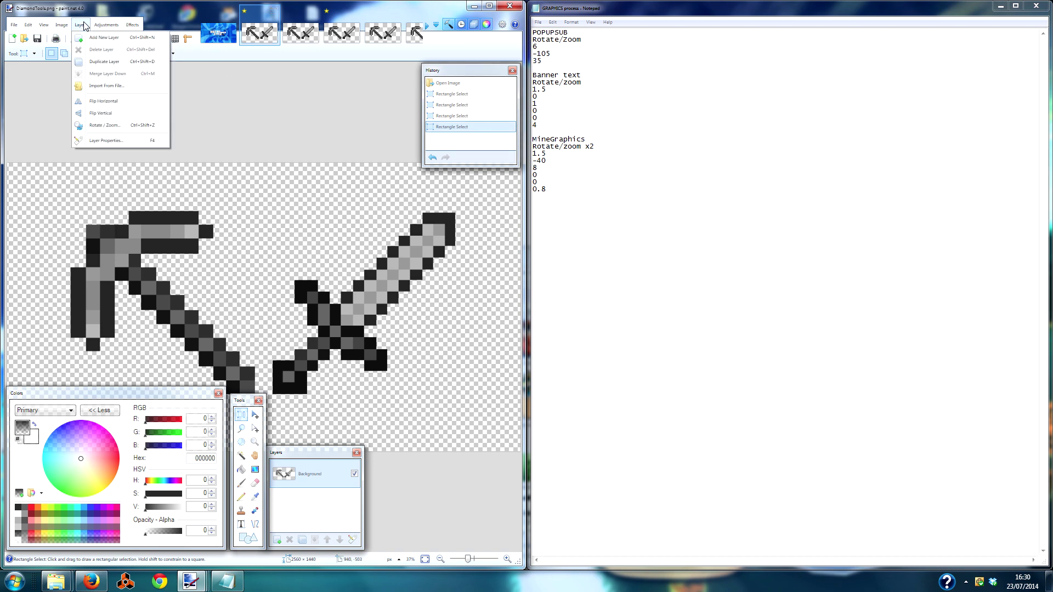
left_click(113, 125)
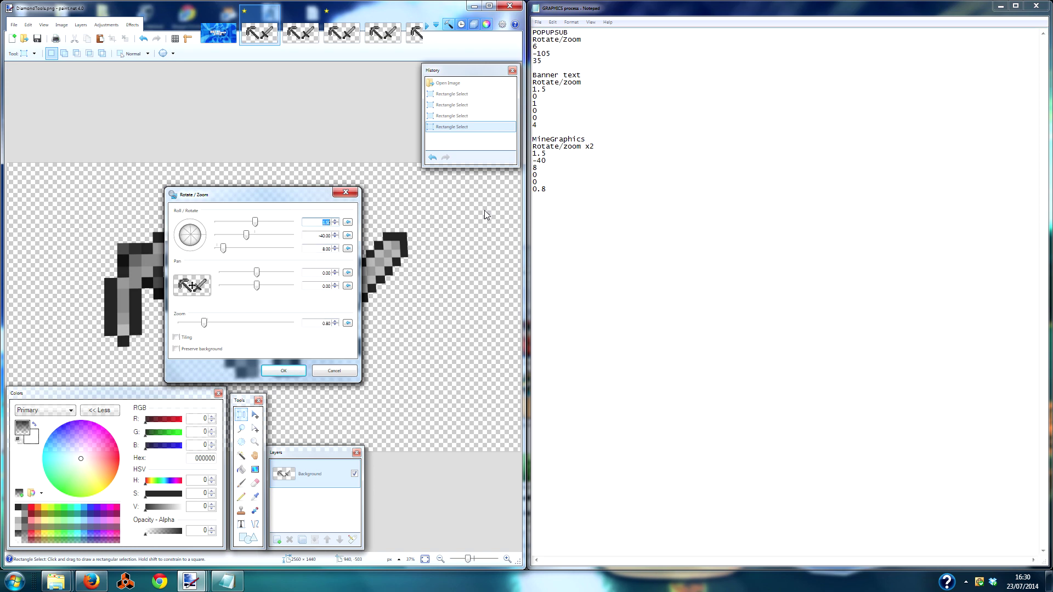
left_click(285, 370)
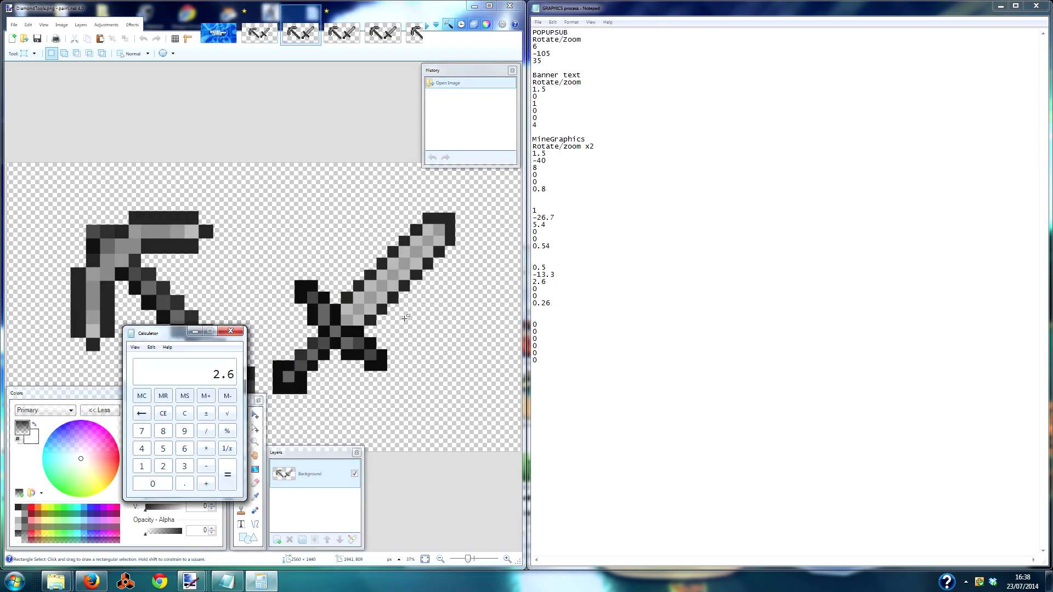
Close Calculator and select the first set of in-between values in the notes
left_click(195, 332)
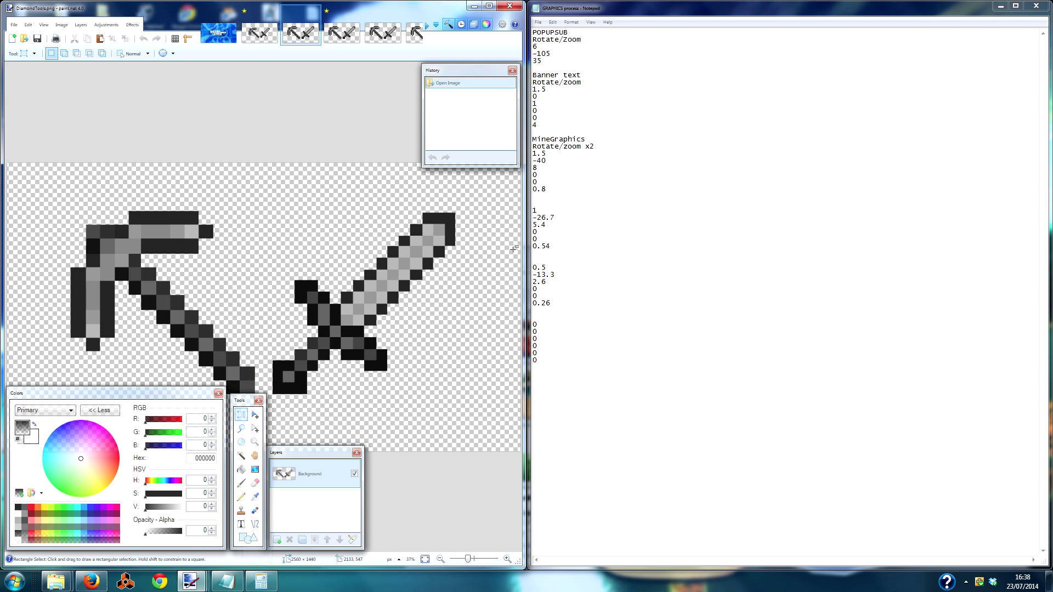
left_click_drag(551, 247, 524, 216)
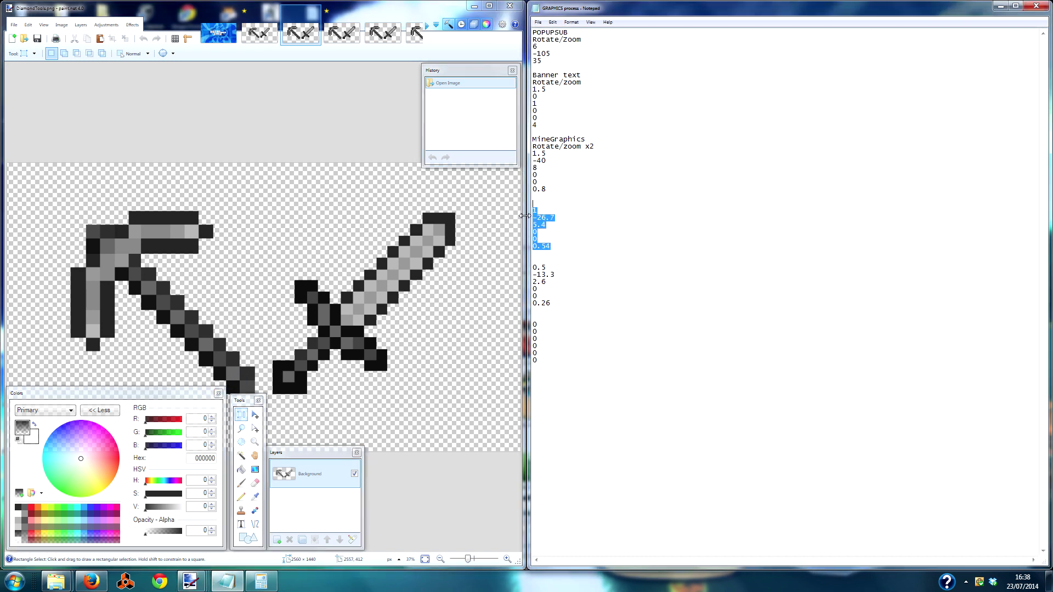
left_click(445, 281)
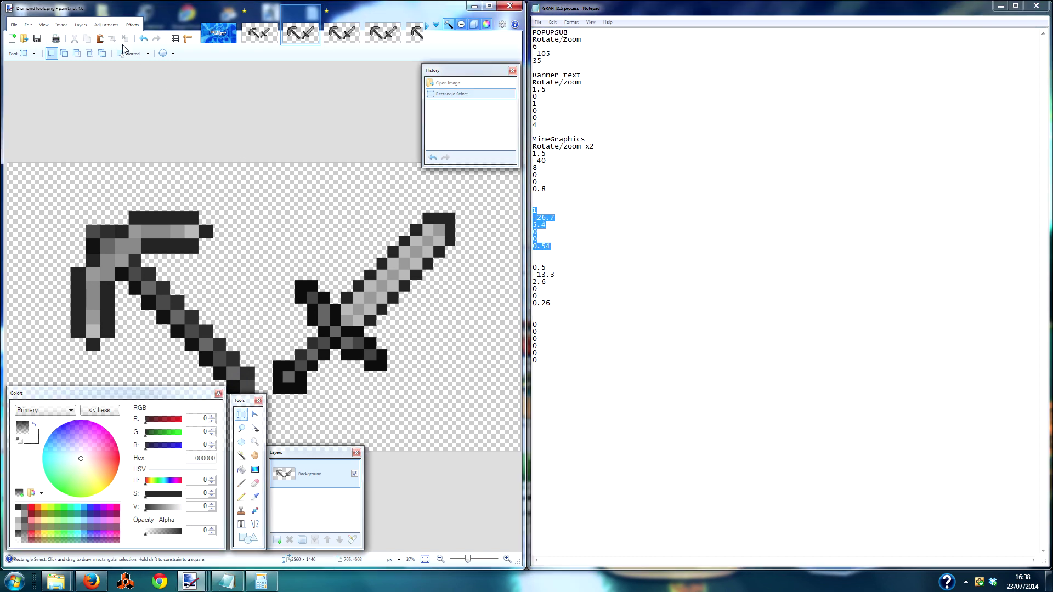
Apply Rotate / Zoom with the intermediate values to the other tools image copy
left_click(81, 25)
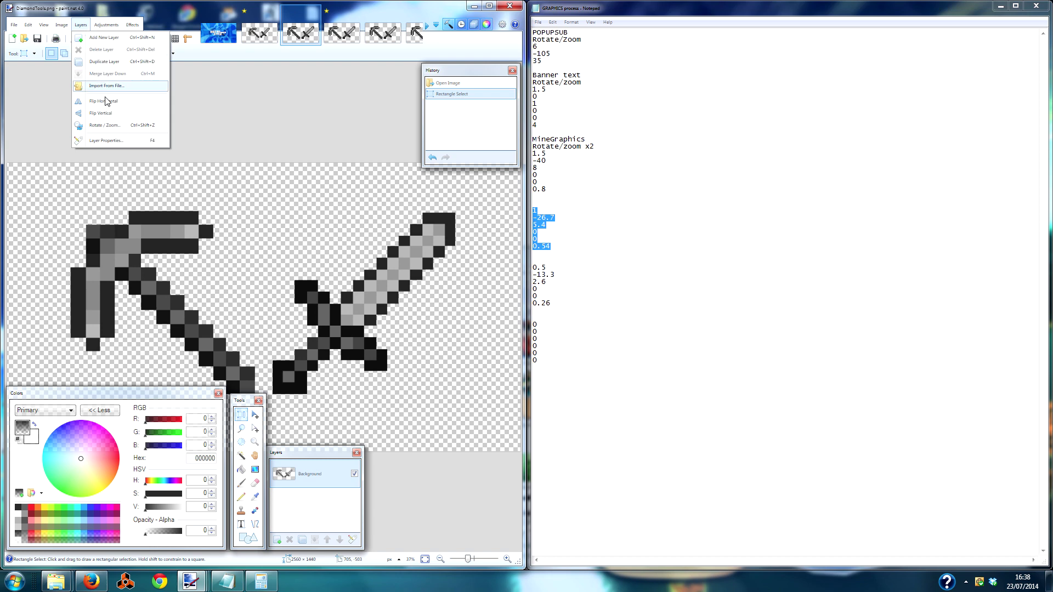
left_click(111, 124)
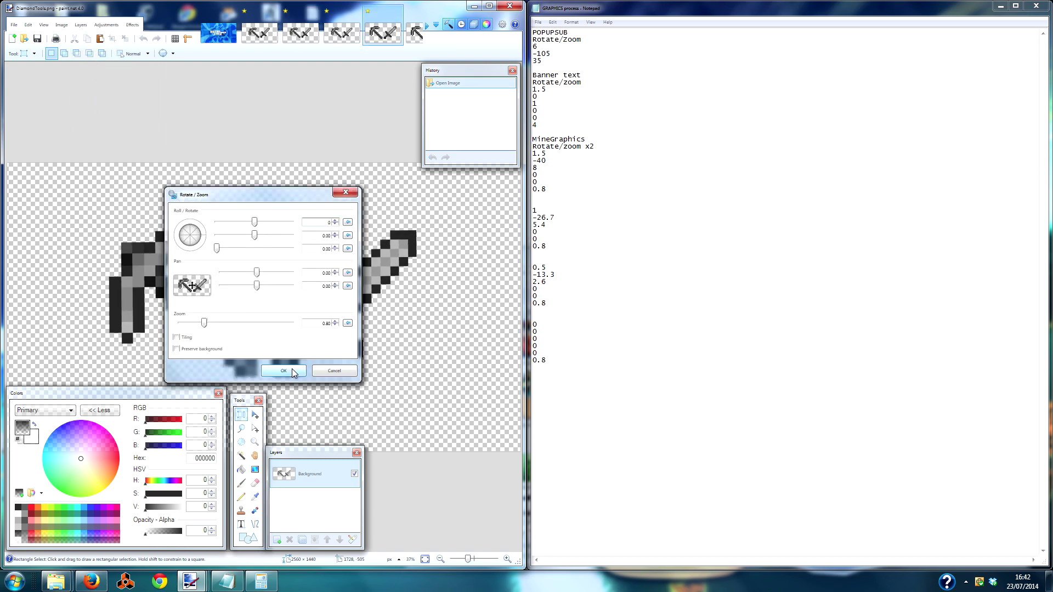
left_click(292, 368)
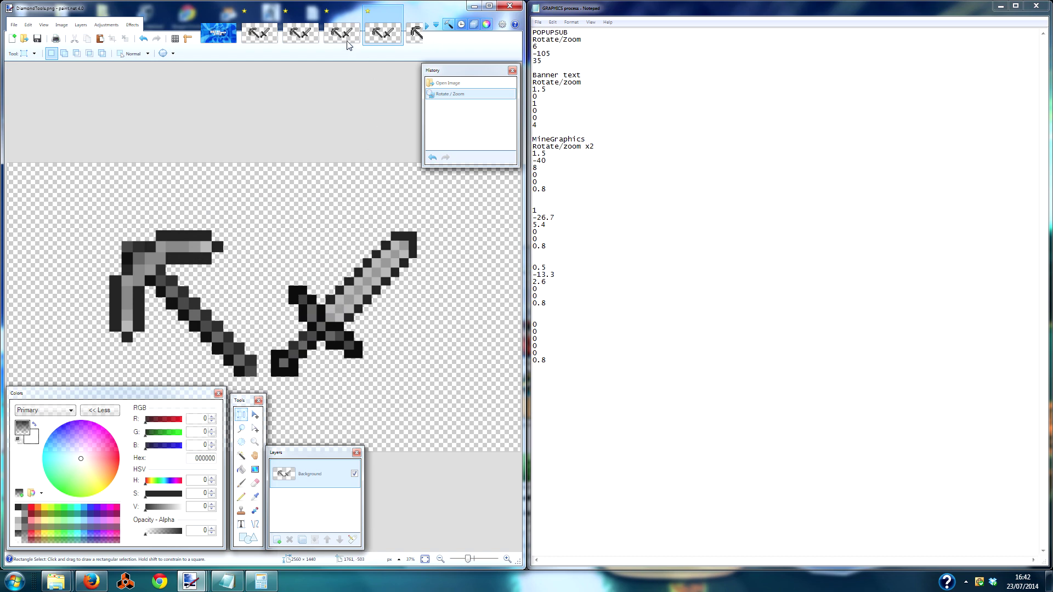
scroll(347, 45, "up", 3)
scroll(336, 38, "down", 1)
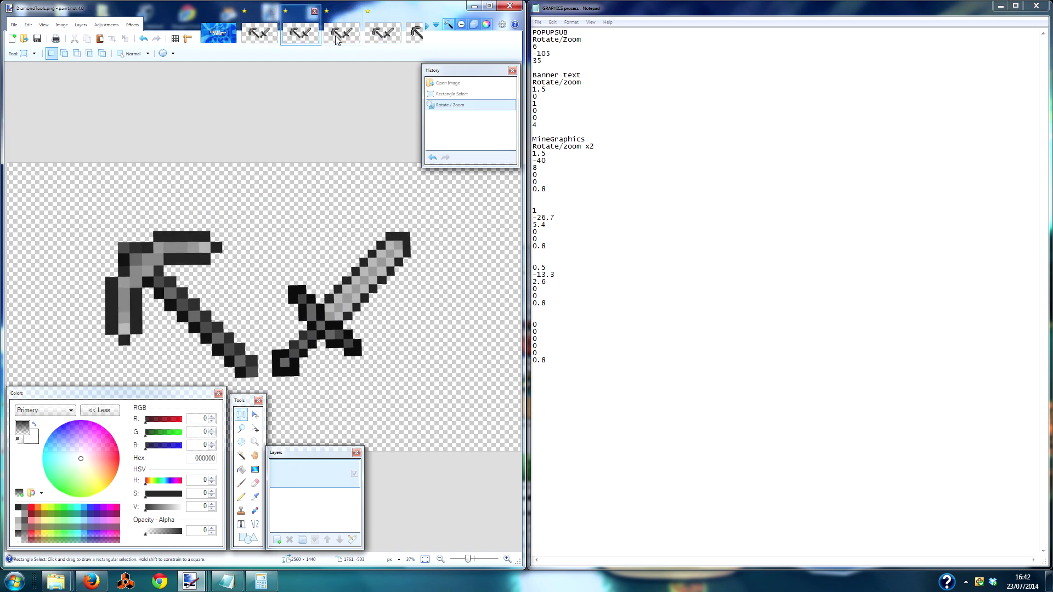
scroll(337, 39, "down", 3)
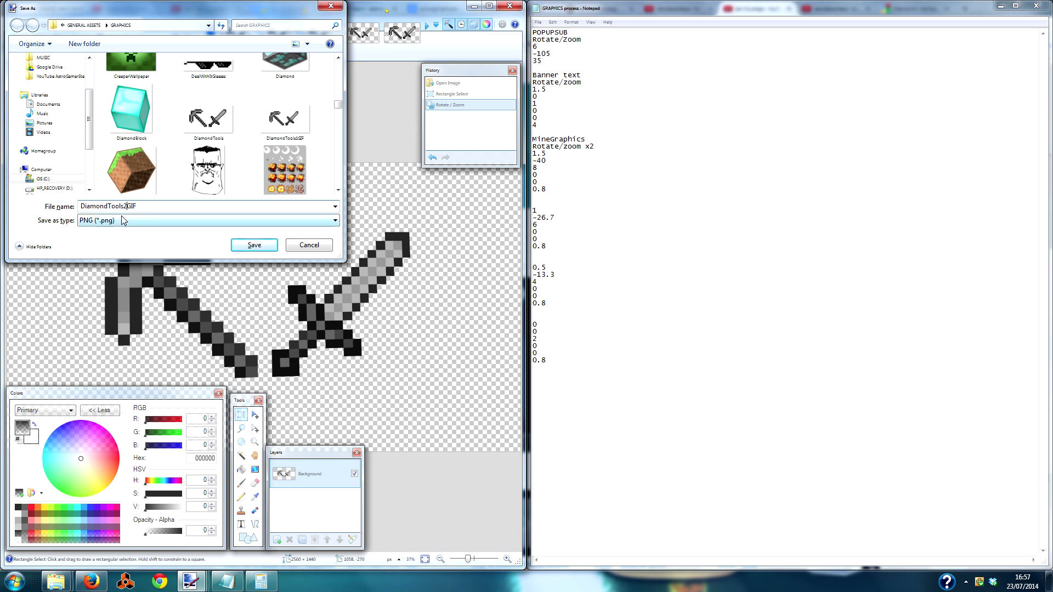
Save the rotated copy as PNG, then save the third copy as DiamondTools3GIF
left_click(254, 246)
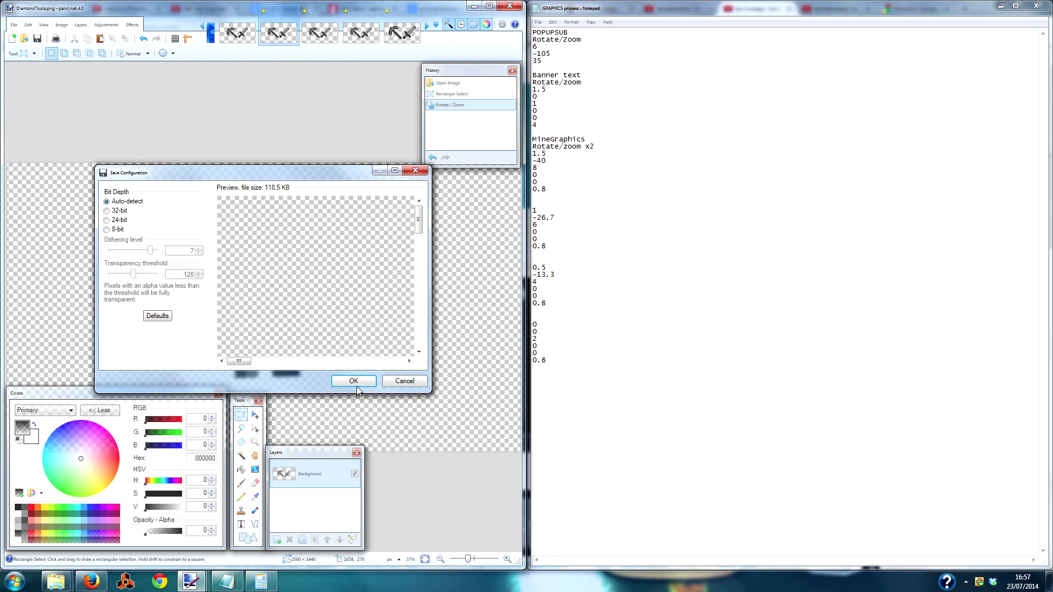
left_click(355, 382)
left_click(317, 34)
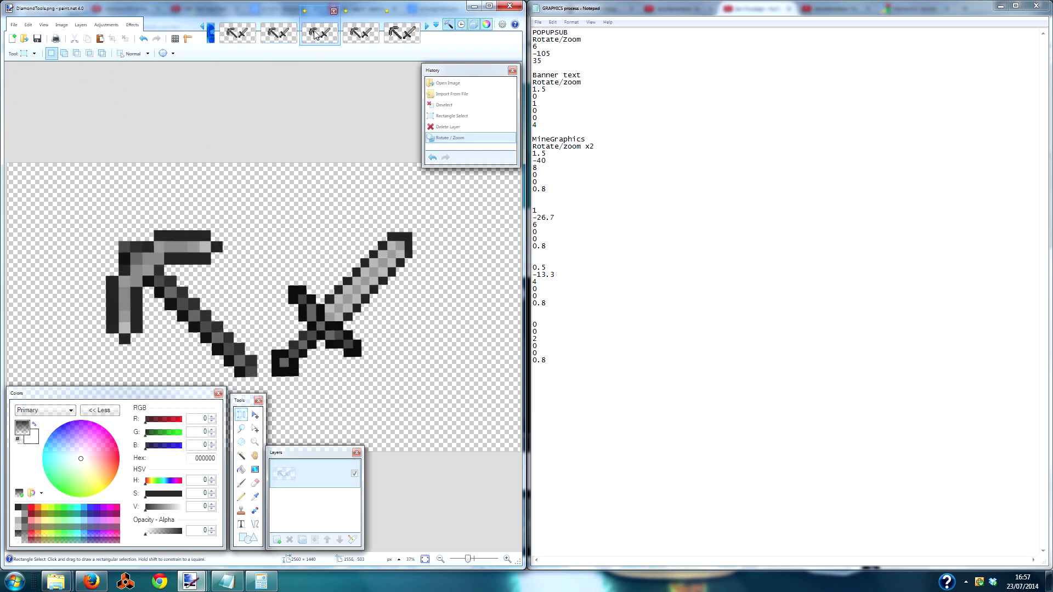
key("ctrl+shift+s")
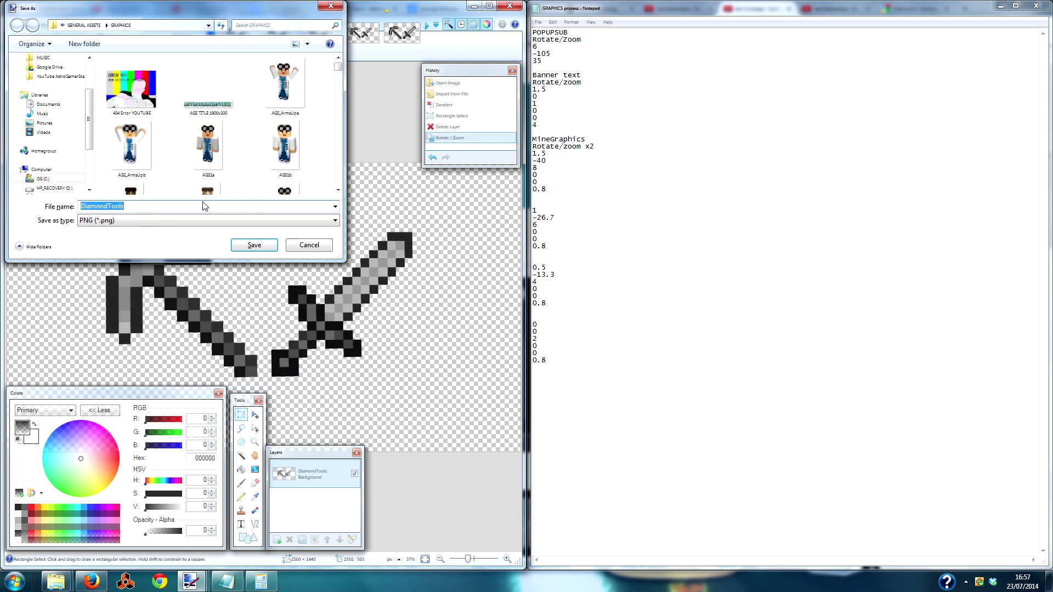
left_click(204, 206)
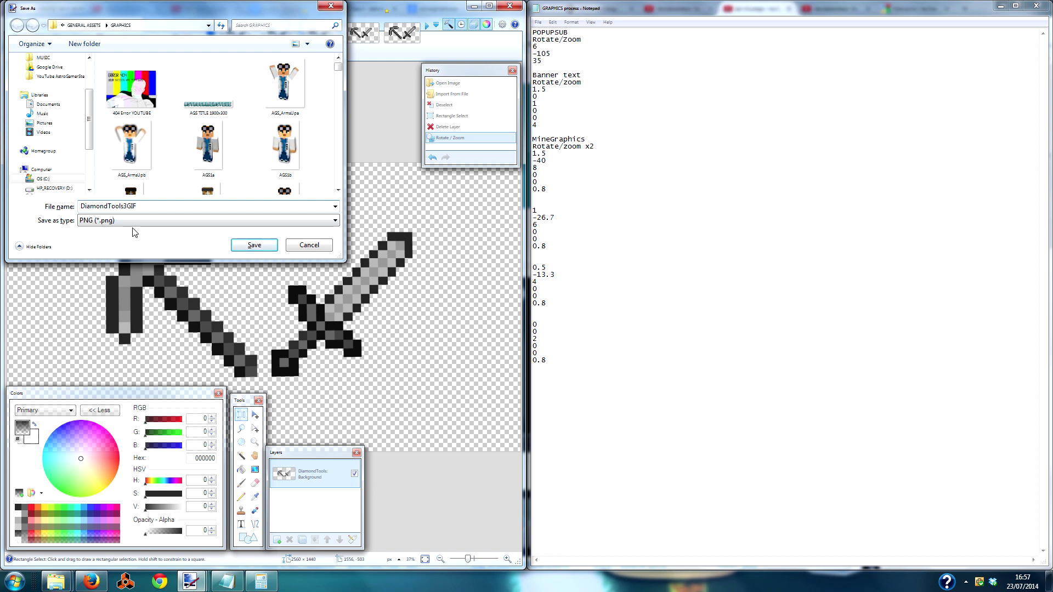
left_click(253, 245)
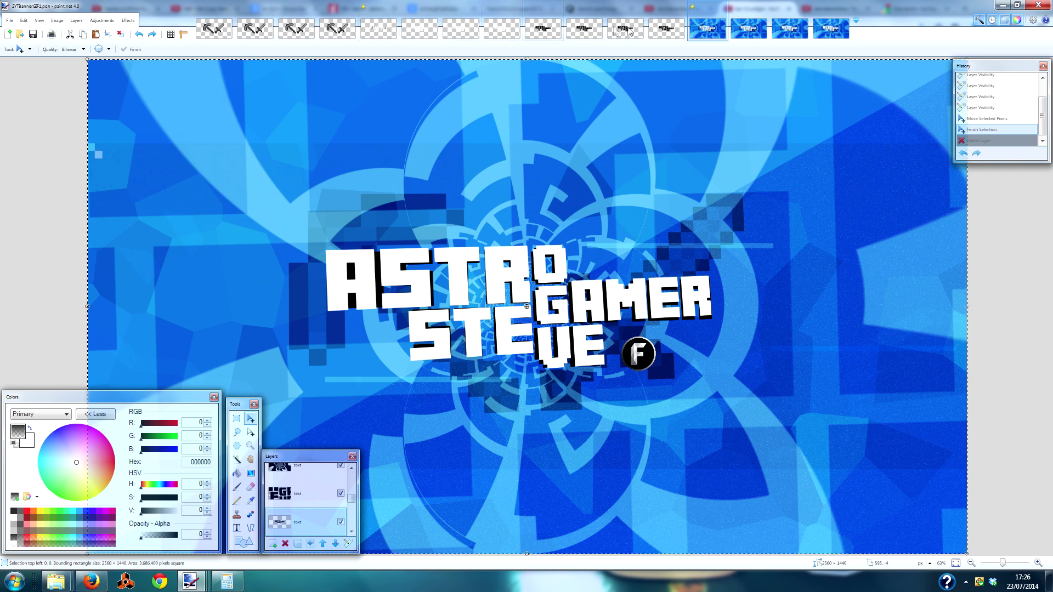
Delete the unneeded layer from the first banner frame and select the second frame's text layer
left_click(284, 544)
key("ctrl+Tab")
scroll(329, 510, "down", 3)
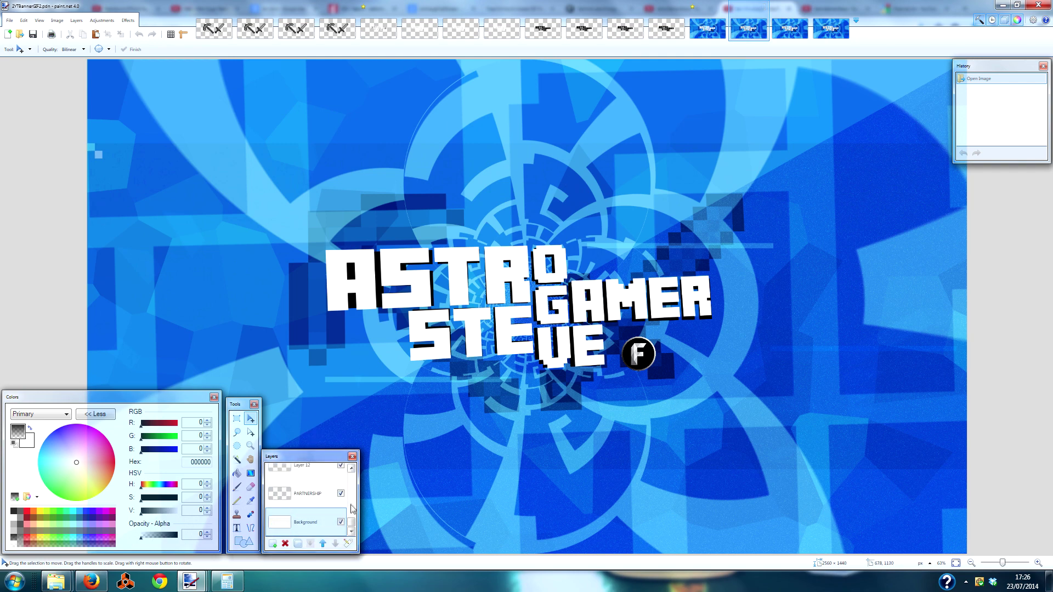
scroll(354, 525, "up", 3)
left_click(307, 492)
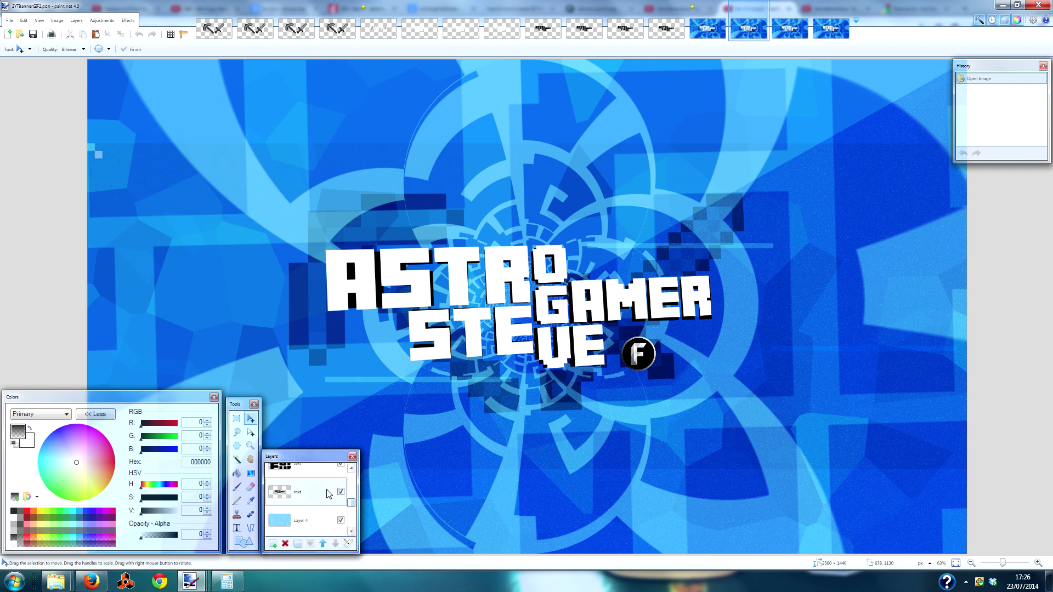
Delete the unneeded layer from the fourth banner frame, then return to the first frame
key("ctrl+Tab")
scroll(329, 521, "down", 3)
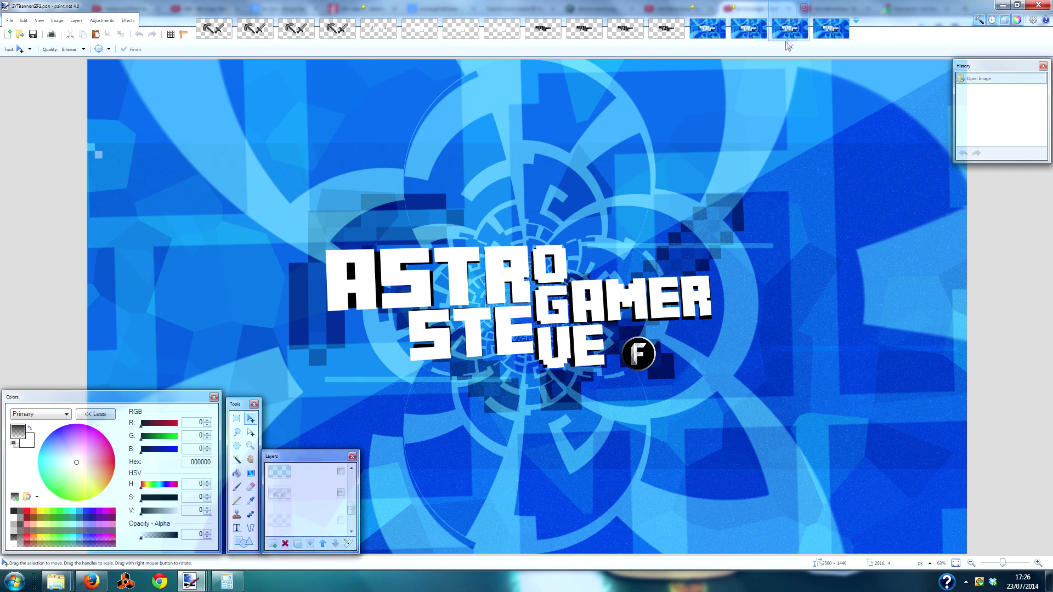
scroll(324, 530, "up", 5)
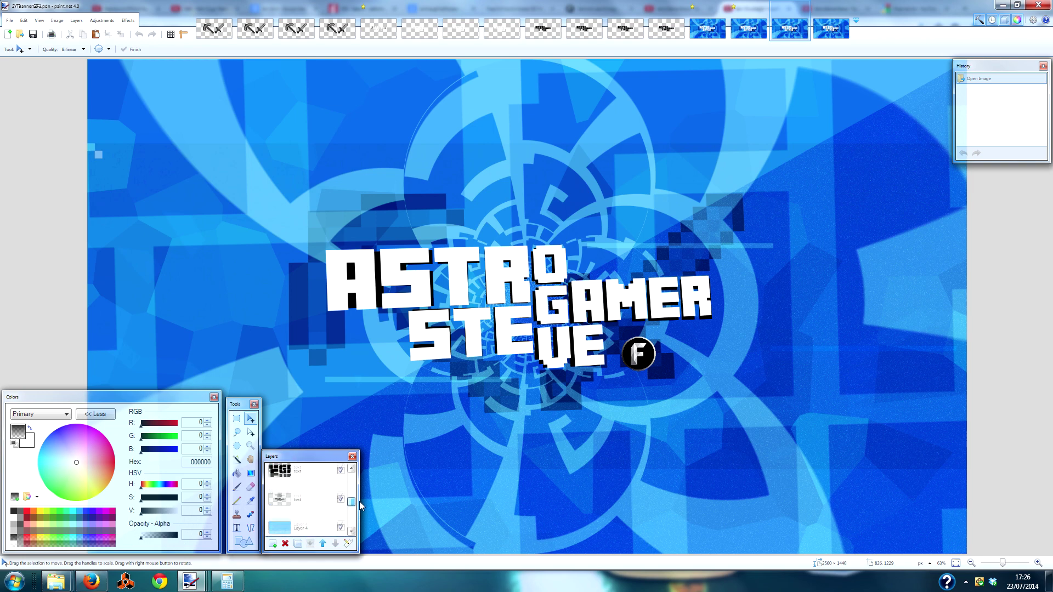
scroll(307, 527, "down", 5)
key("ctrl+Tab")
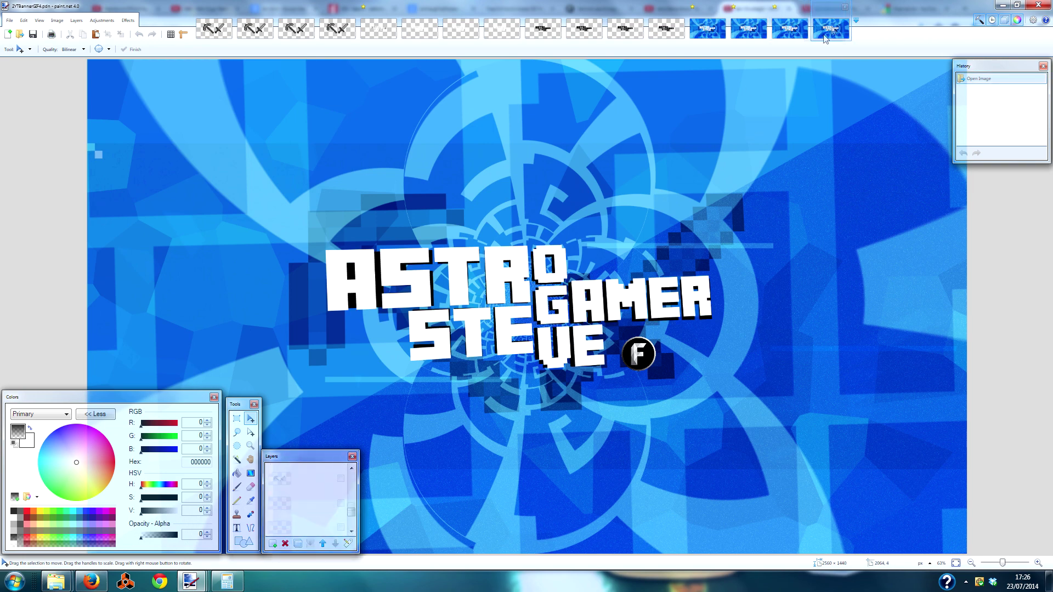
scroll(343, 515, "up", 4)
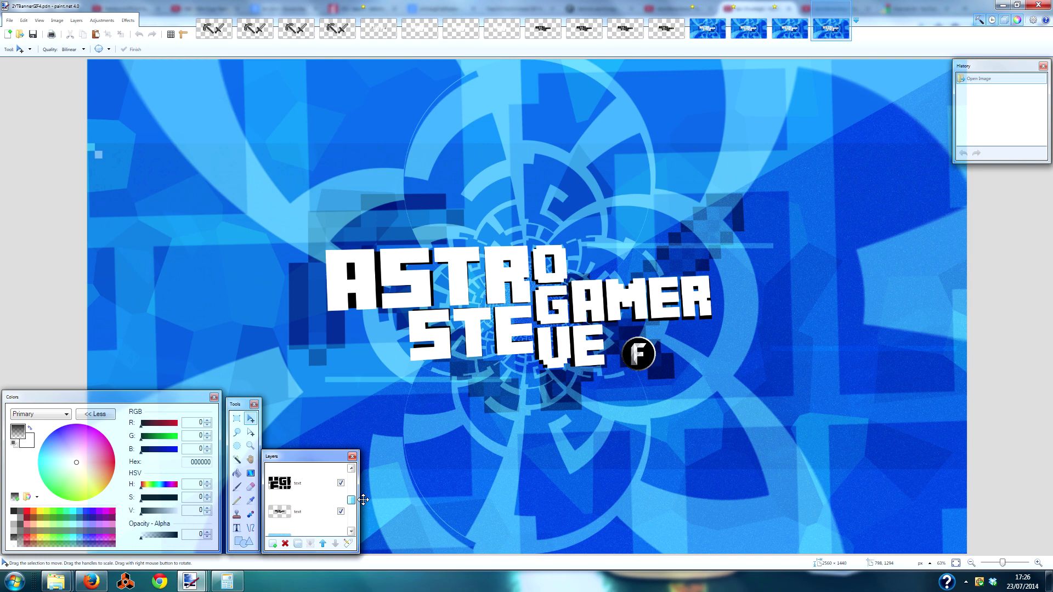
left_click(285, 544)
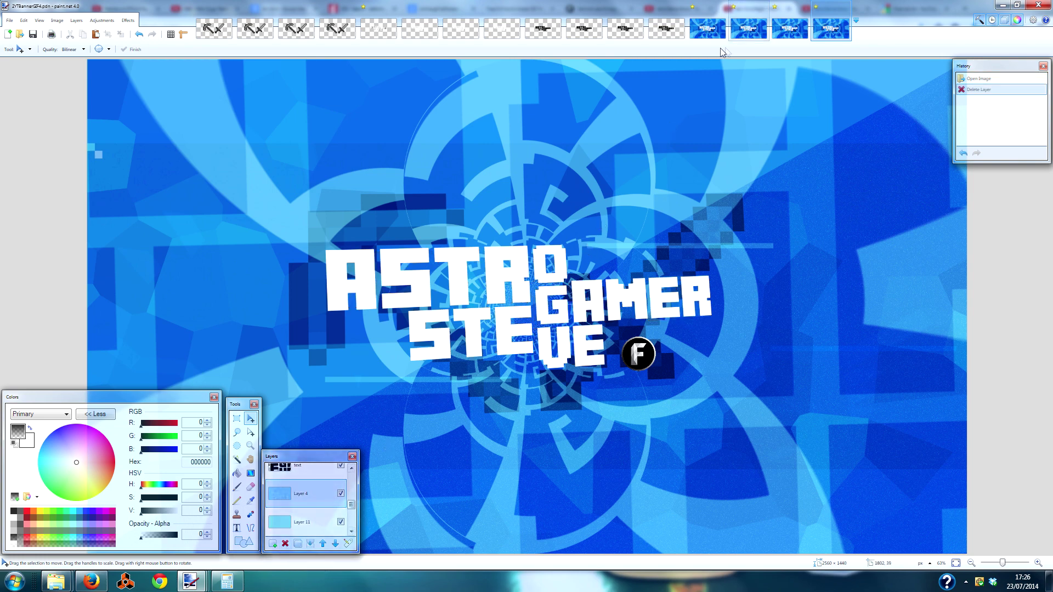
left_click(714, 32)
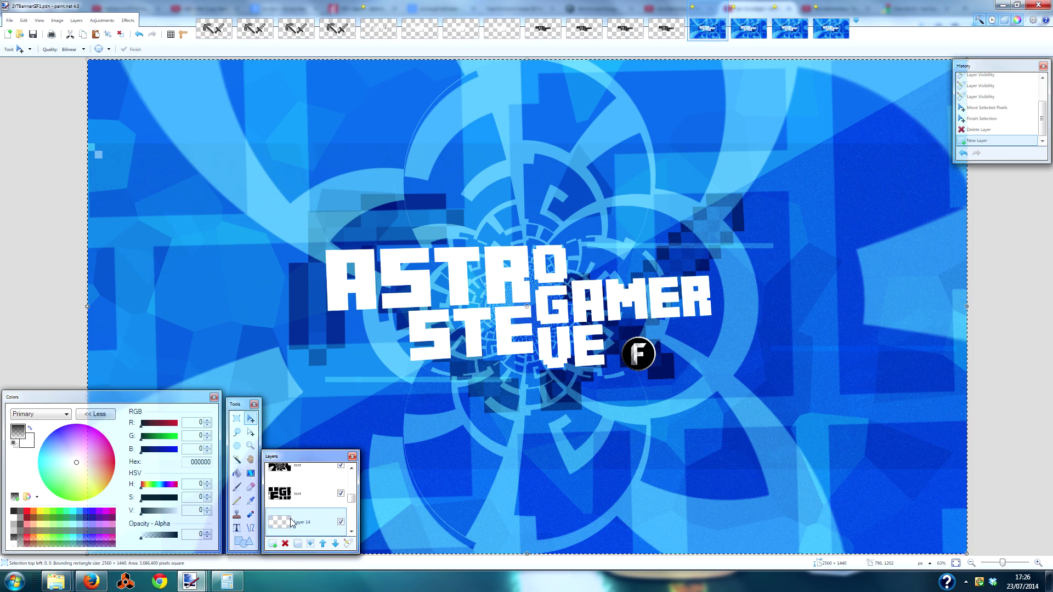
Paste the black ASTRO STEVE GAMER text from TextBlack1GIF into the first banner frame
left_click(557, 31)
left_click(709, 85)
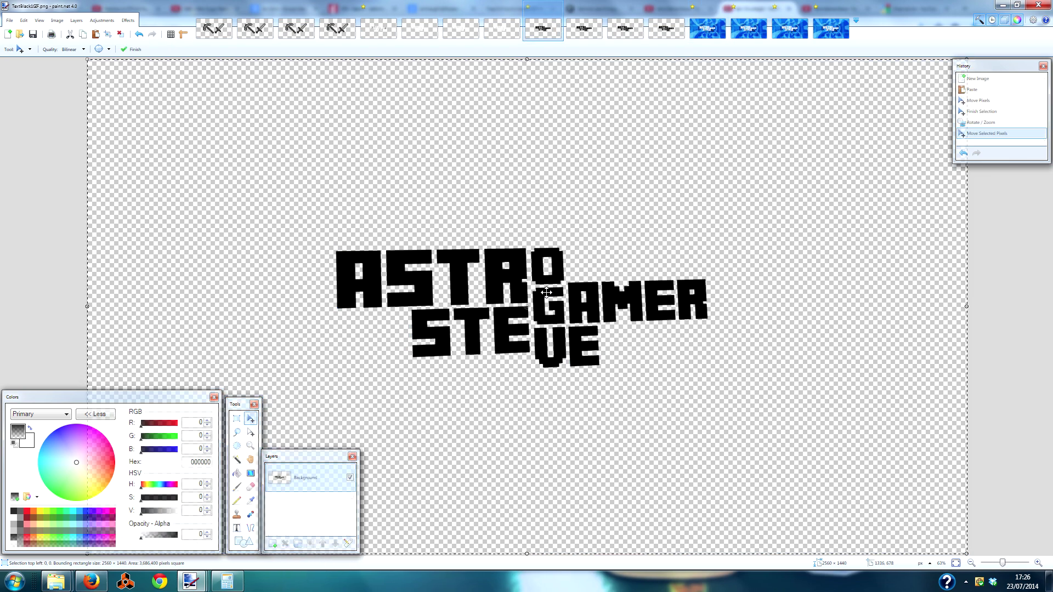
left_click(707, 29)
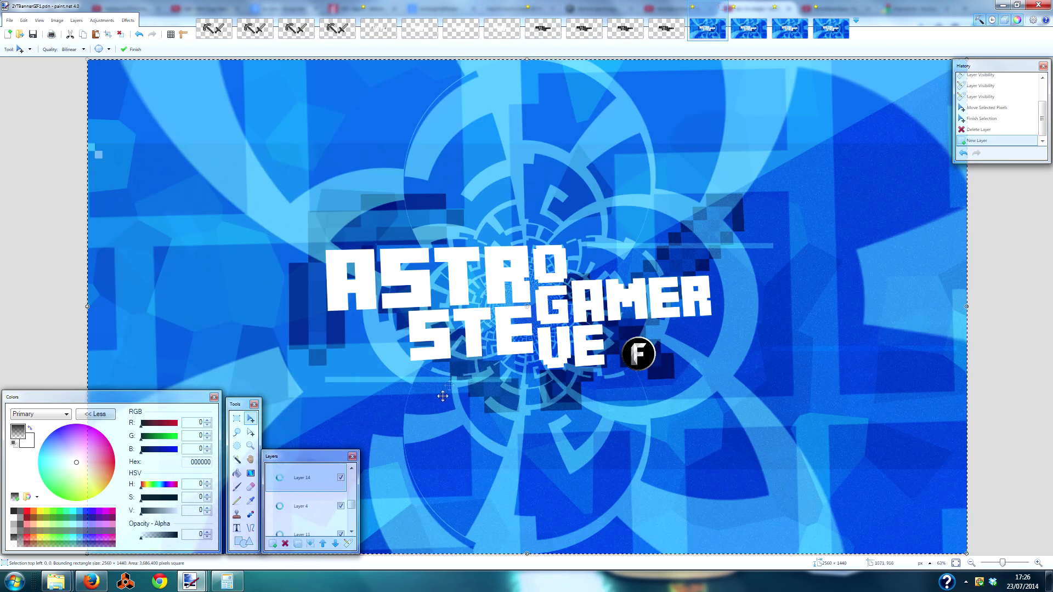
key("ctrl+v")
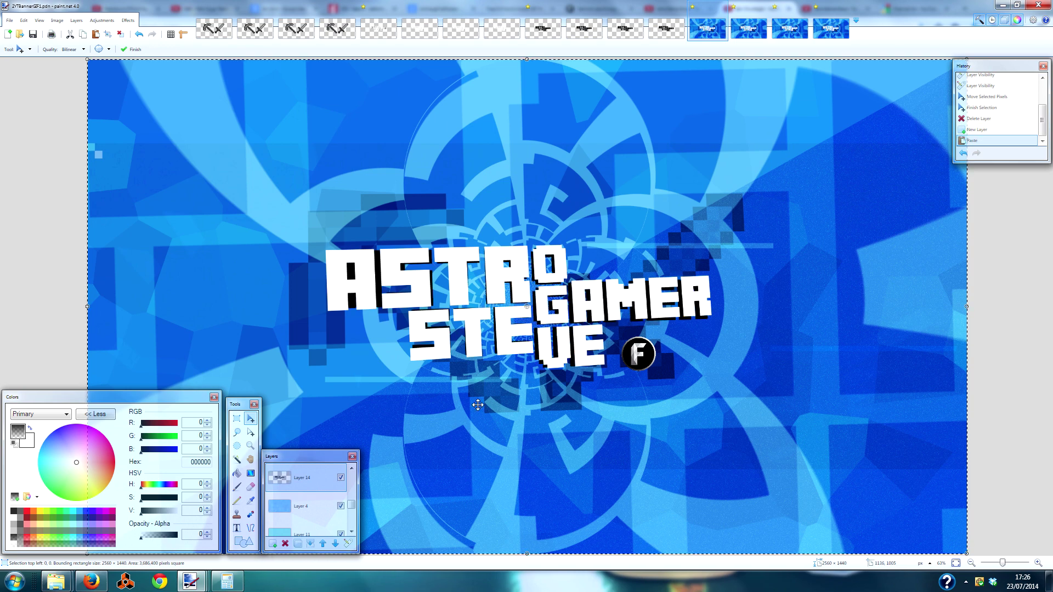
Add a new layer to the second banner frame and bring up the TextBlack2GIF image
left_click(749, 28)
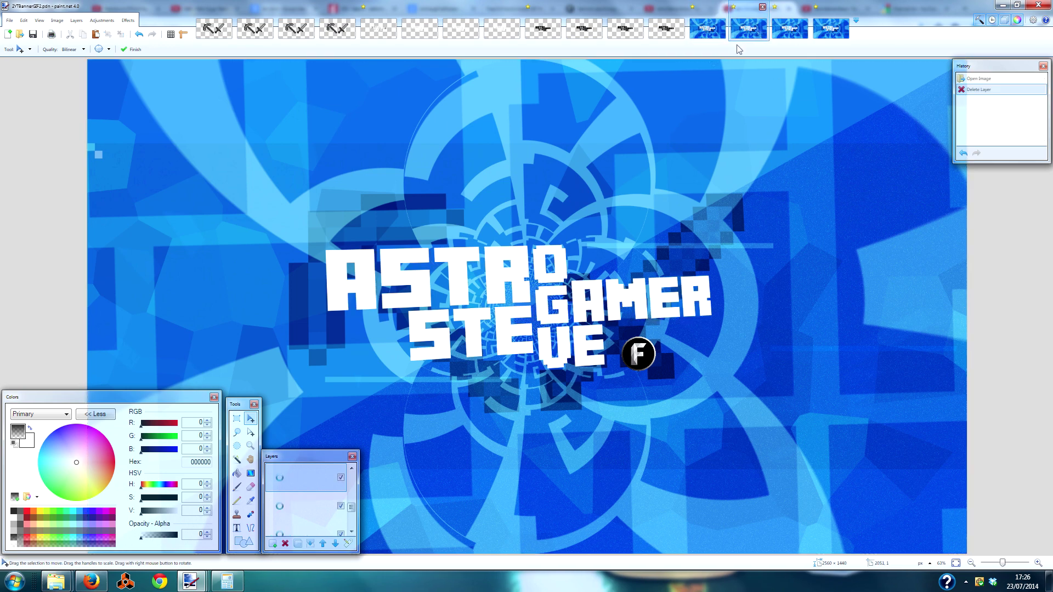
left_click(272, 546)
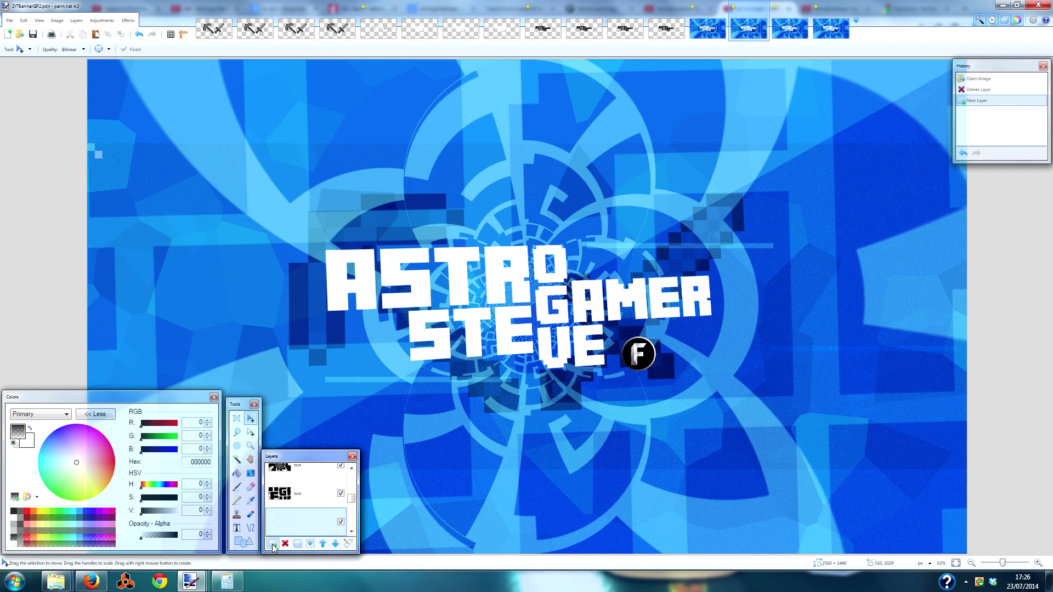
left_click(585, 28)
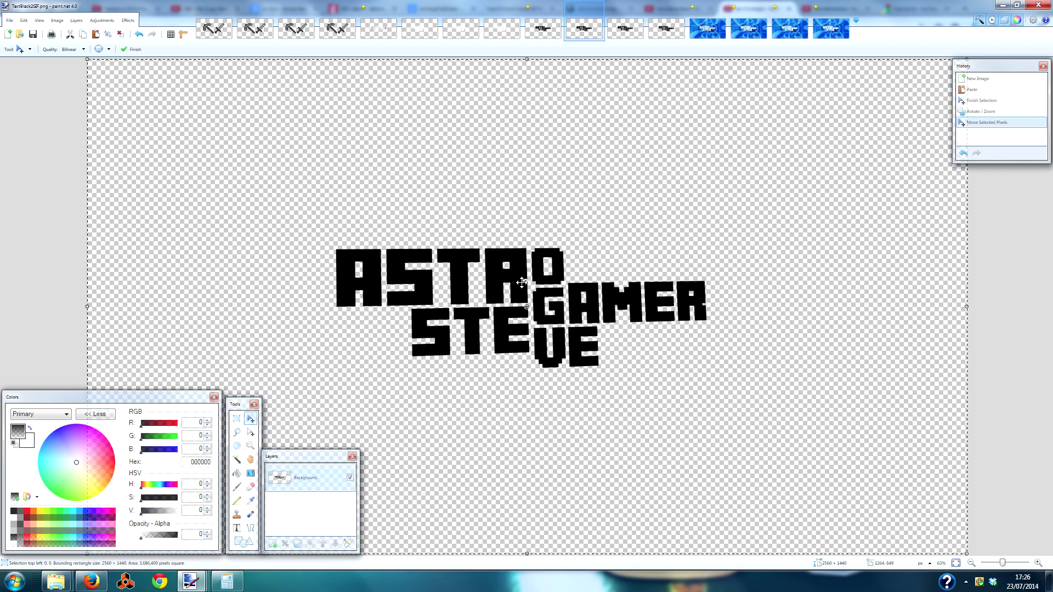
left_click(748, 22)
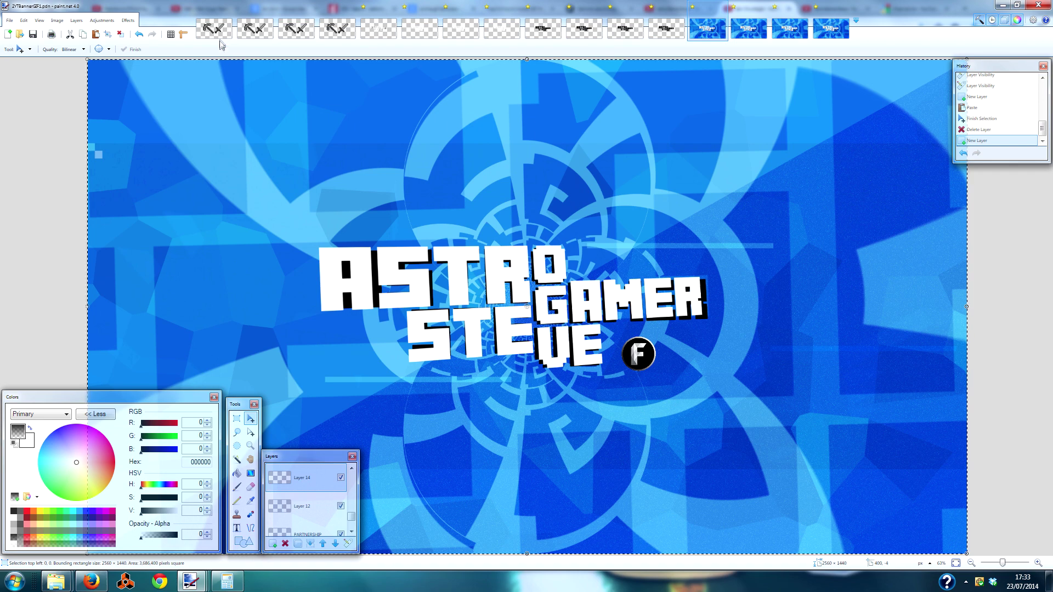
Paste the pickaxe and sword art into the first banner frame with Color Dodge blending
left_click(215, 30)
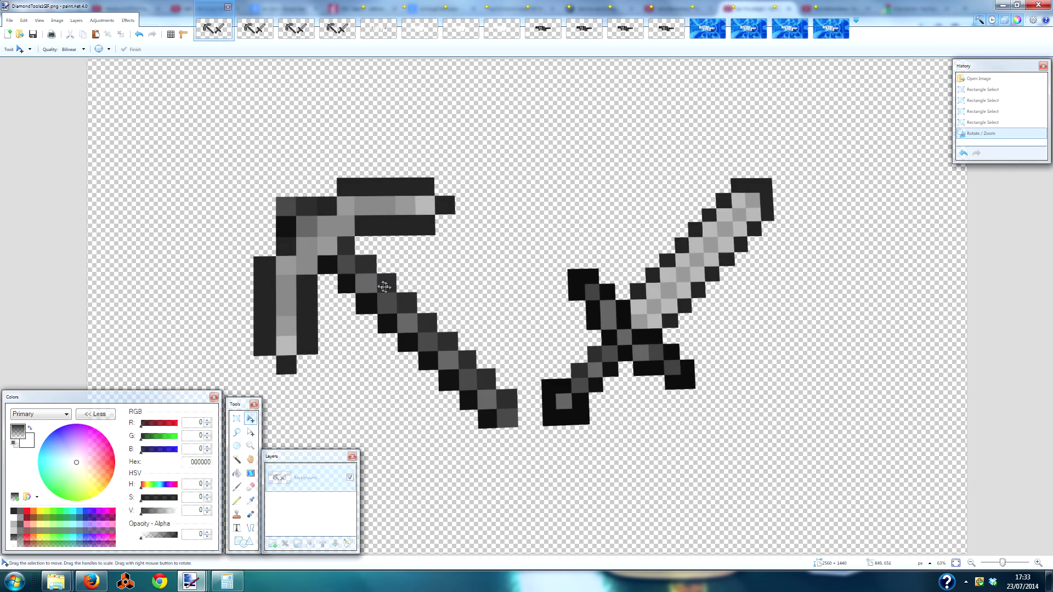
left_click(704, 30)
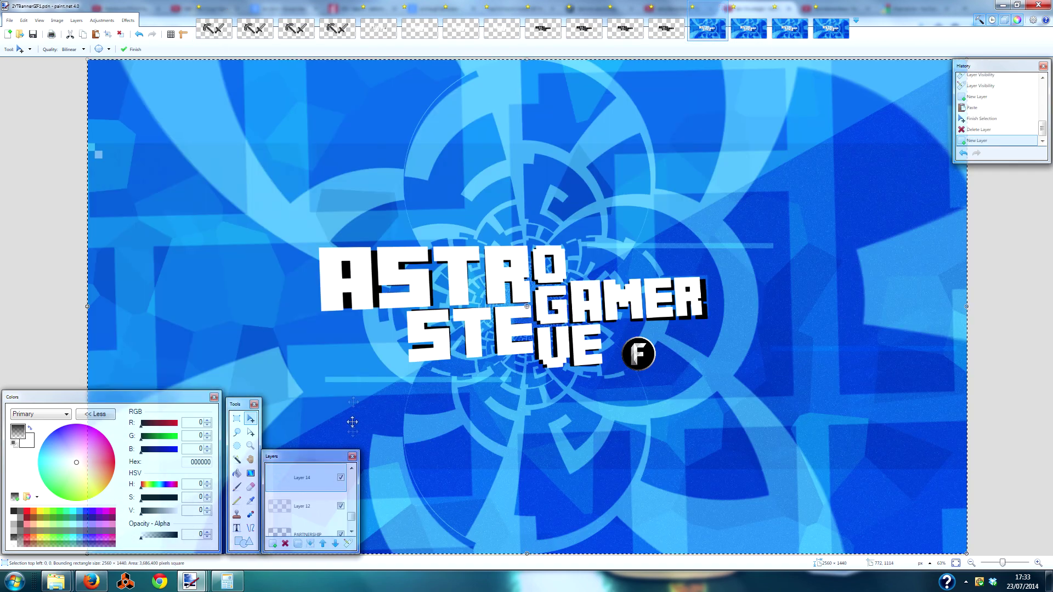
key("ctrl+v")
key("F4")
left_click(826, 322)
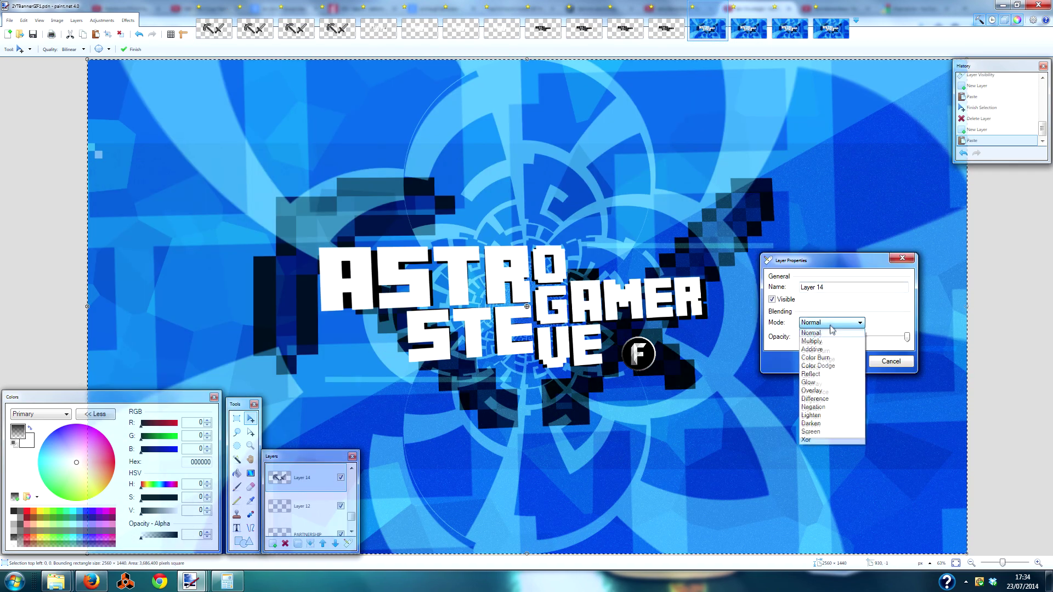
left_click(823, 373)
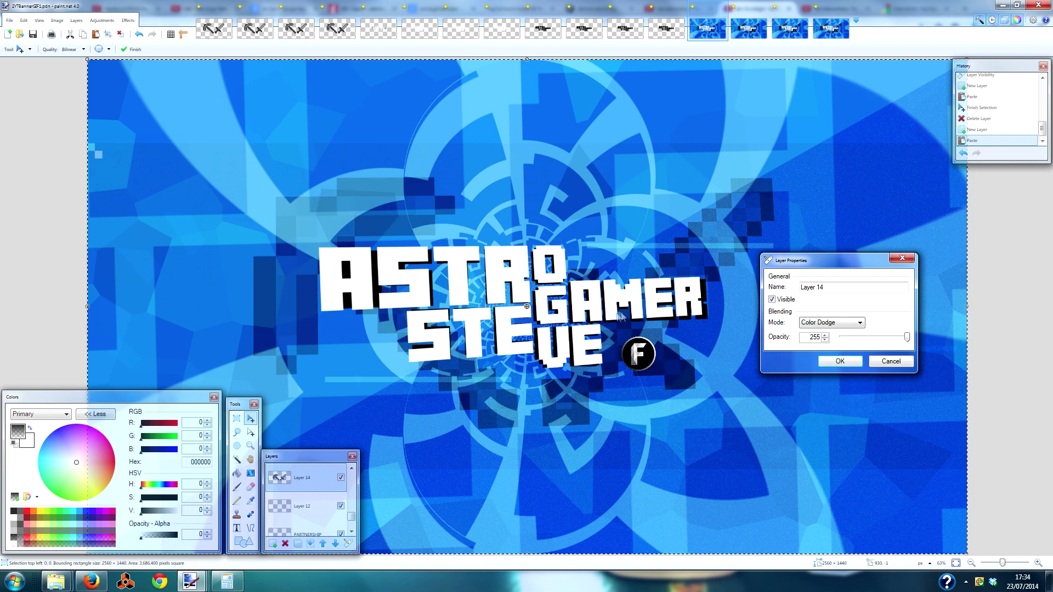
left_click(840, 360)
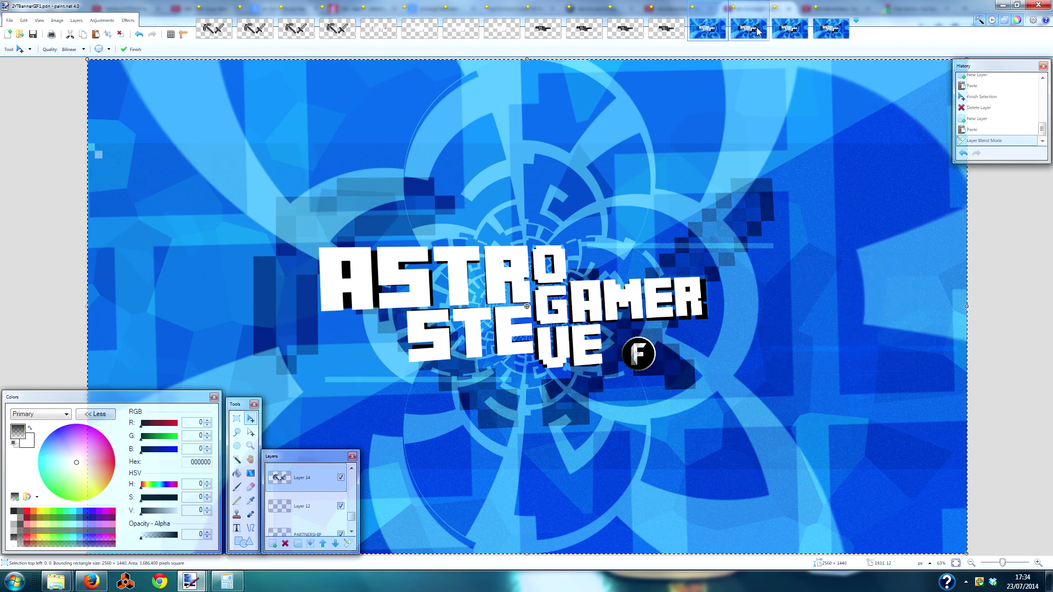
Set the second banner frame's tools layer to Color Dodge blend mode
left_click(748, 29)
left_click(77, 20)
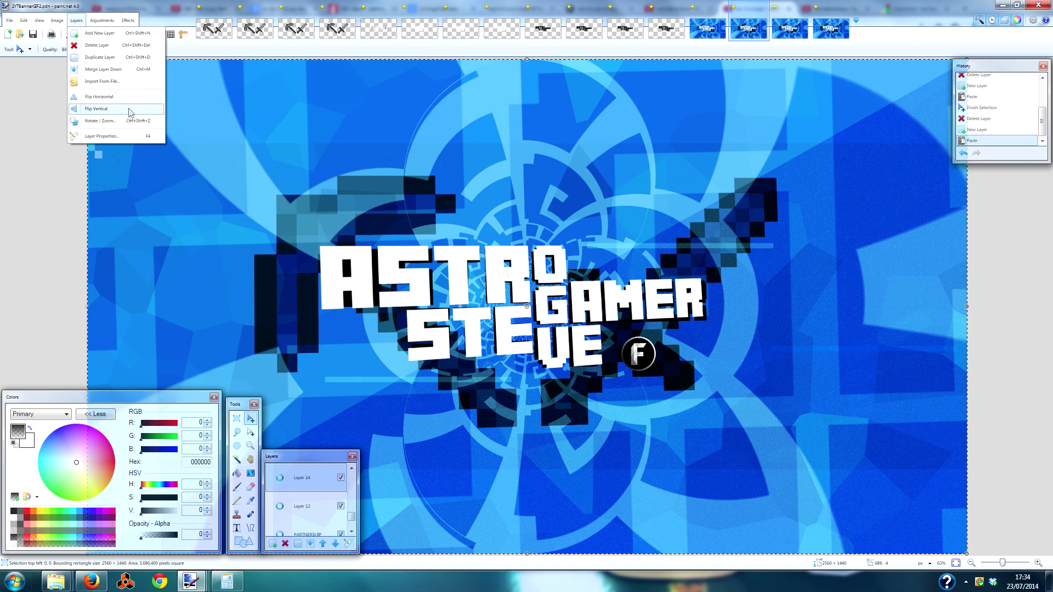
left_click(439, 134)
key("F4")
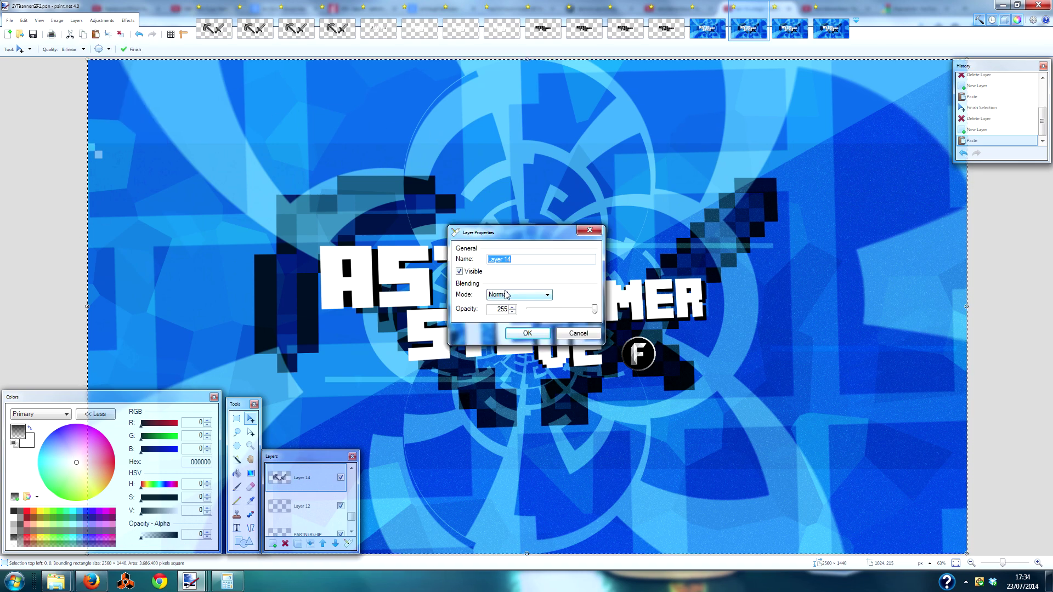
left_click(519, 294)
left_click(510, 336)
scroll(425, 274, "up", 5)
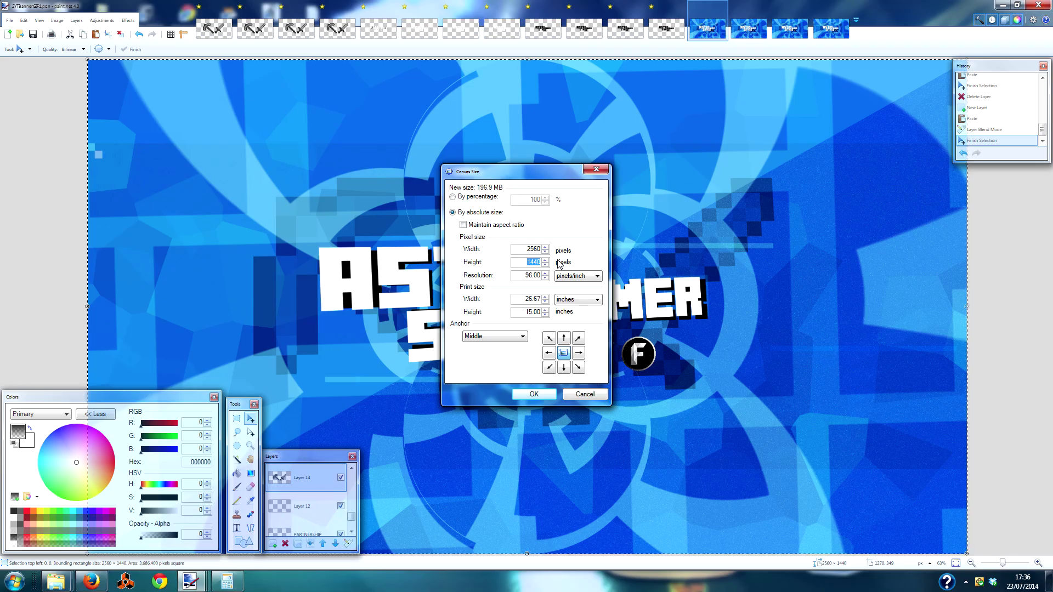
Trim the canvas to 2560×423, then enlarge it to 2560×1440 around the strip
type("423")
key("Return")
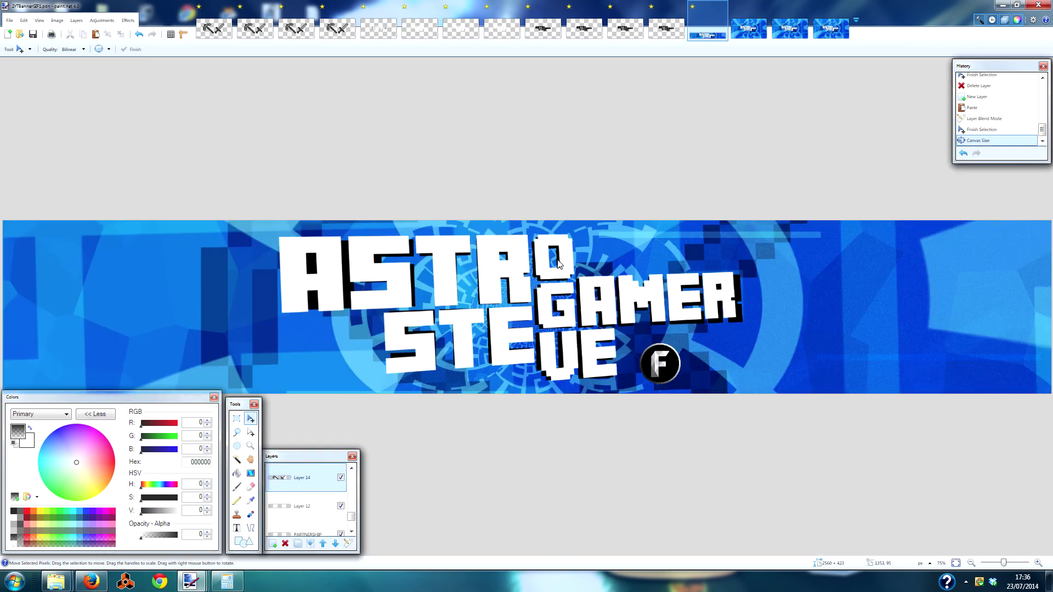
key("ctrl+shift+r")
double_click(530, 262)
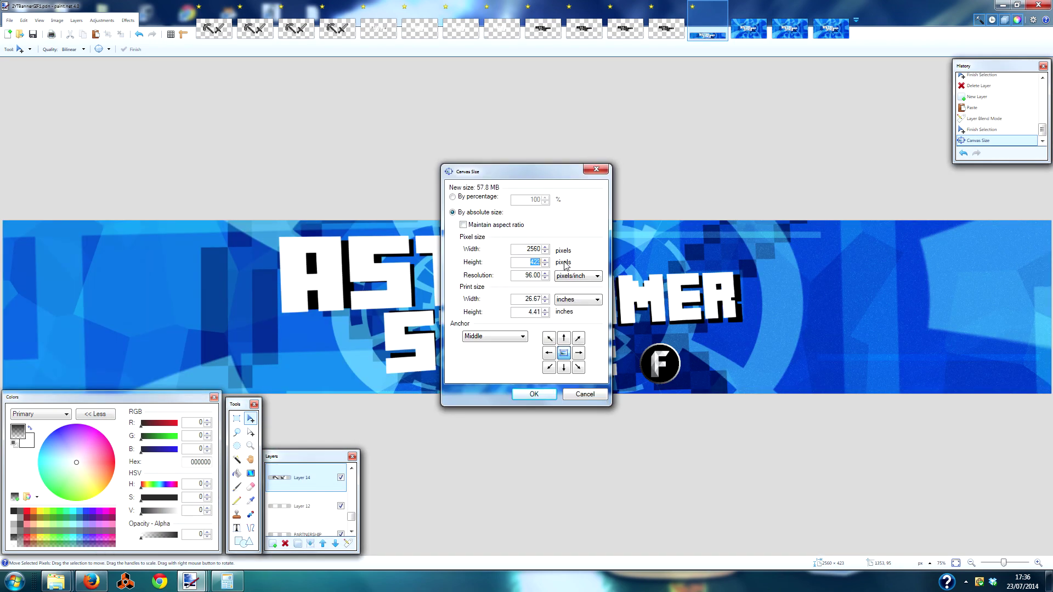
type("1440")
key("Return")
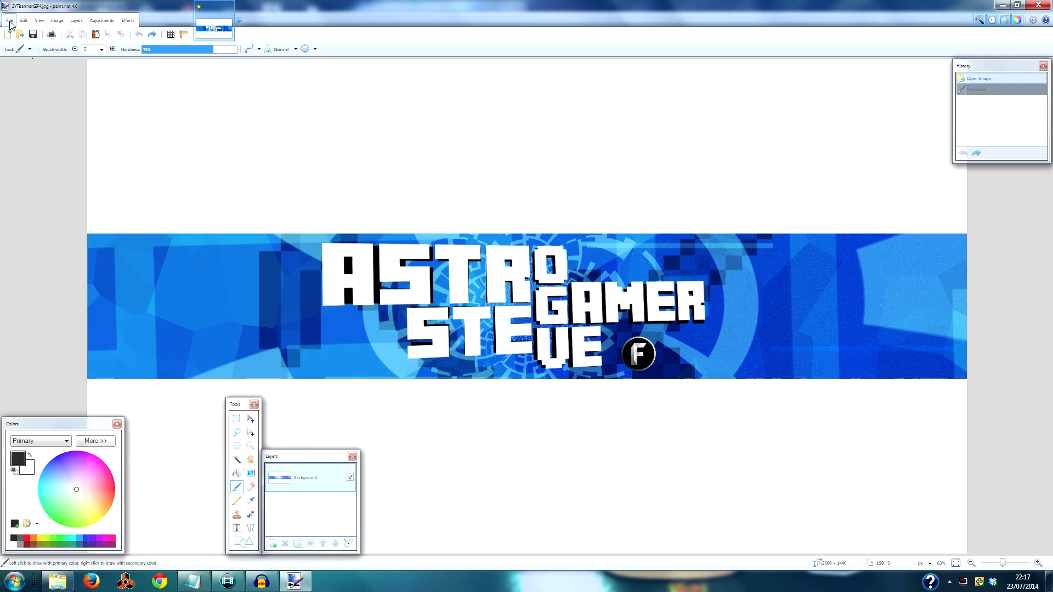
Save a copy of the banner frame in GIF format
left_click(9, 20)
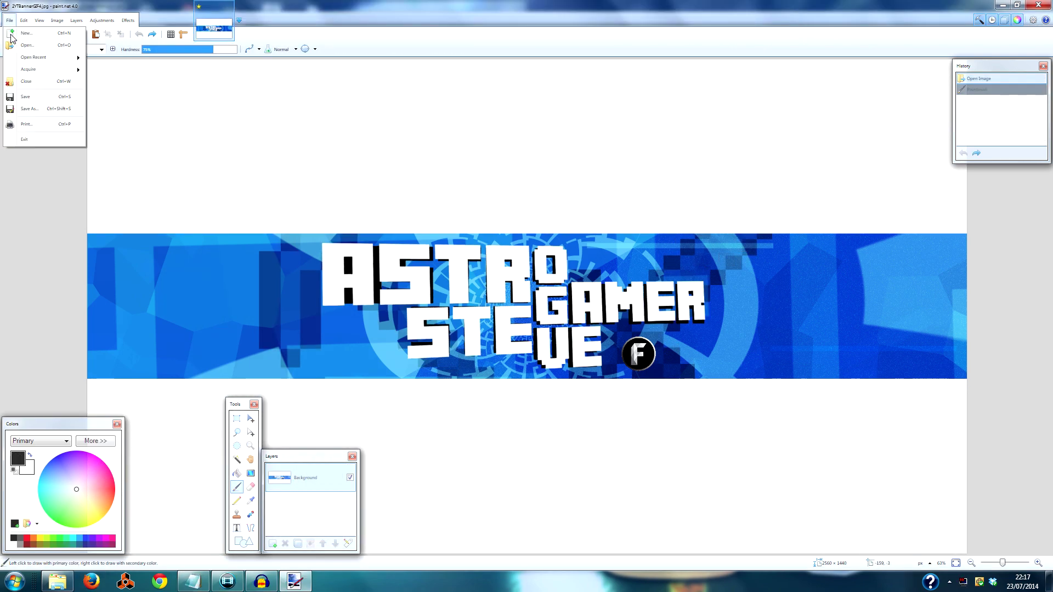
left_click(34, 108)
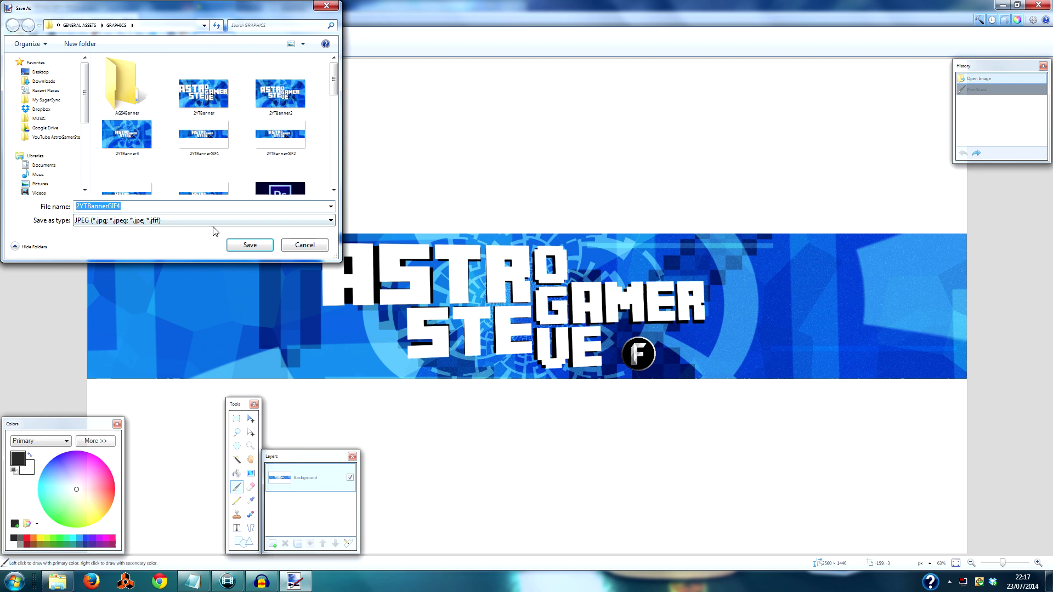
left_click(213, 221)
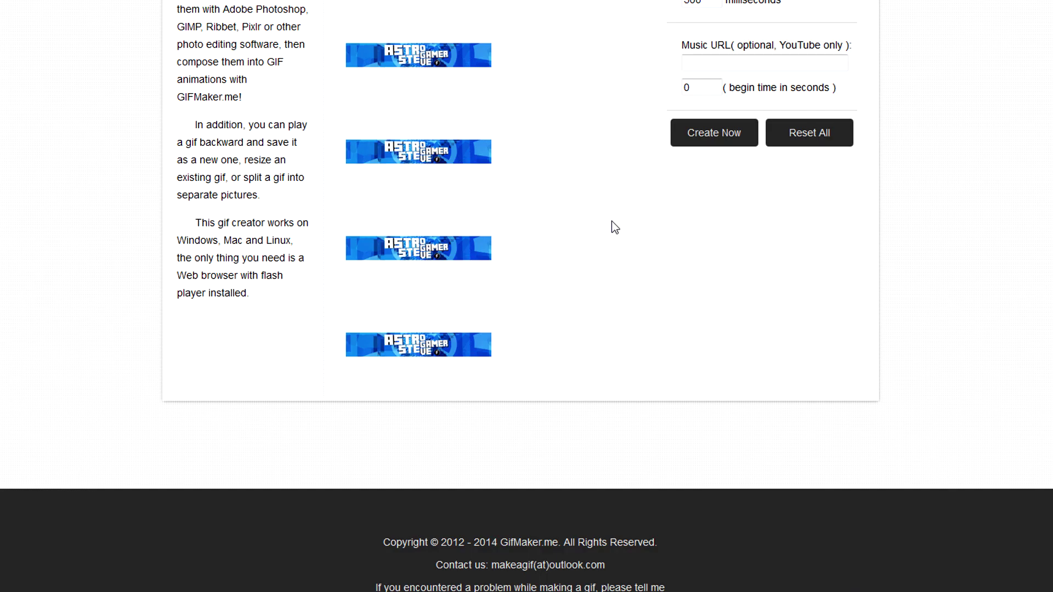
scroll(611, 228, "up", 6)
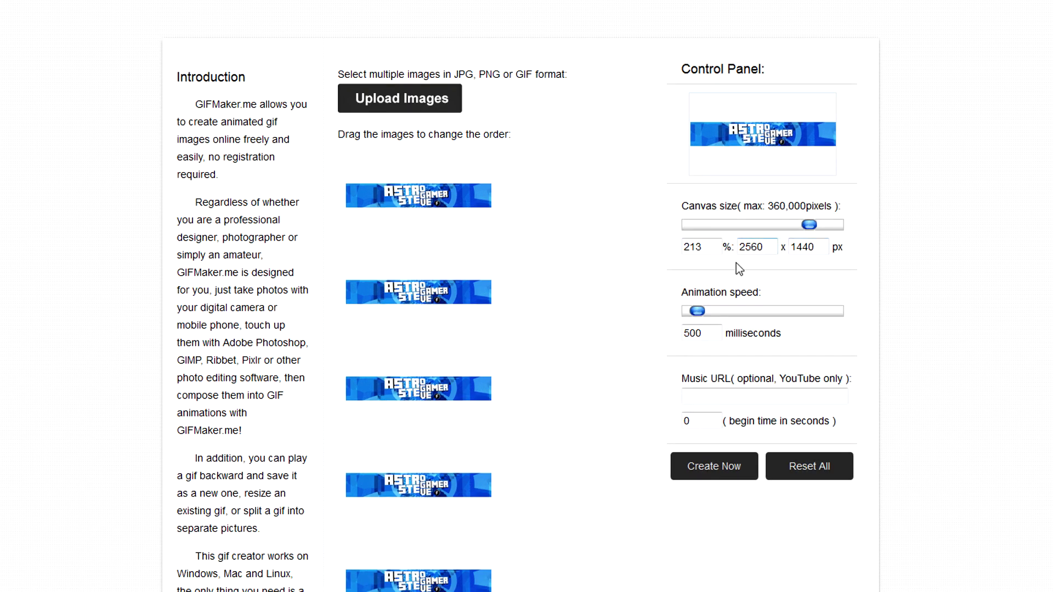
Create the 2560×1440 animated GIF from the uploaded frames at 500 ms per frame
left_click(731, 479)
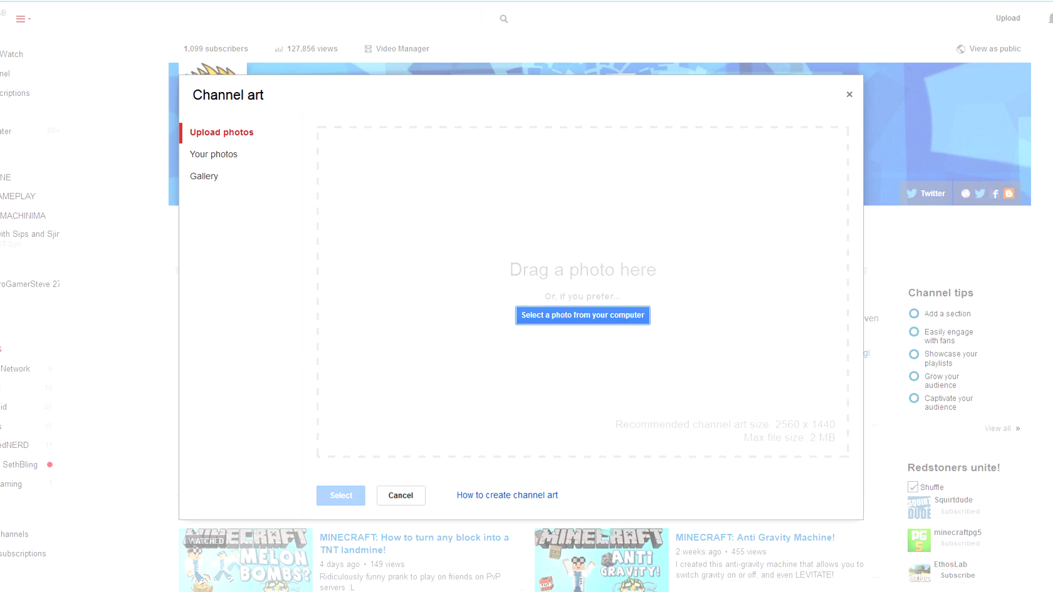
Drag the downloaded animated GIF onto YouTube's Channel art drop area to upload it
left_click(943, 6)
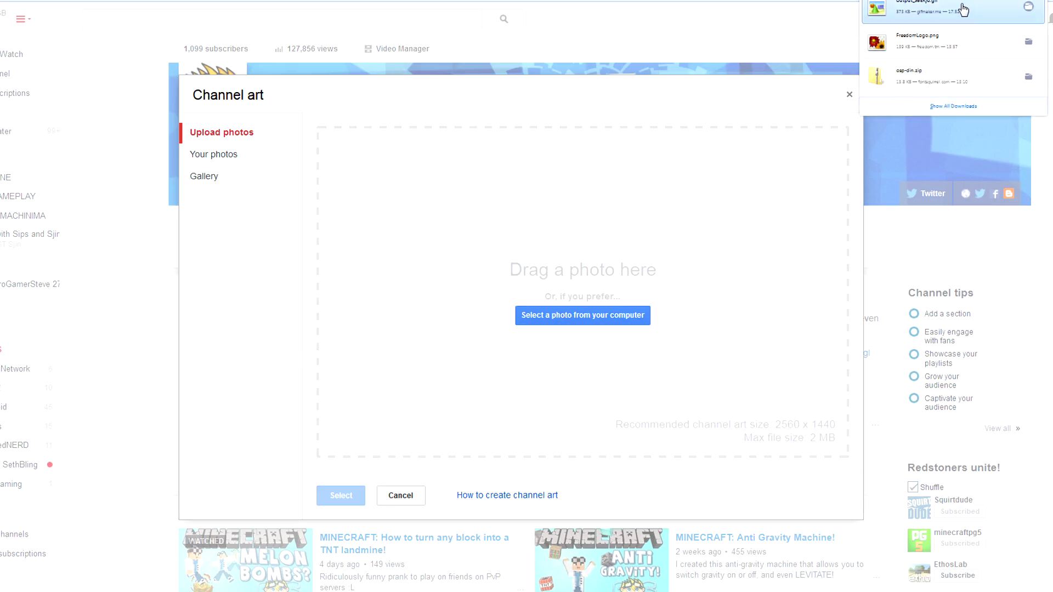
left_click_drag(963, 9, 607, 270)
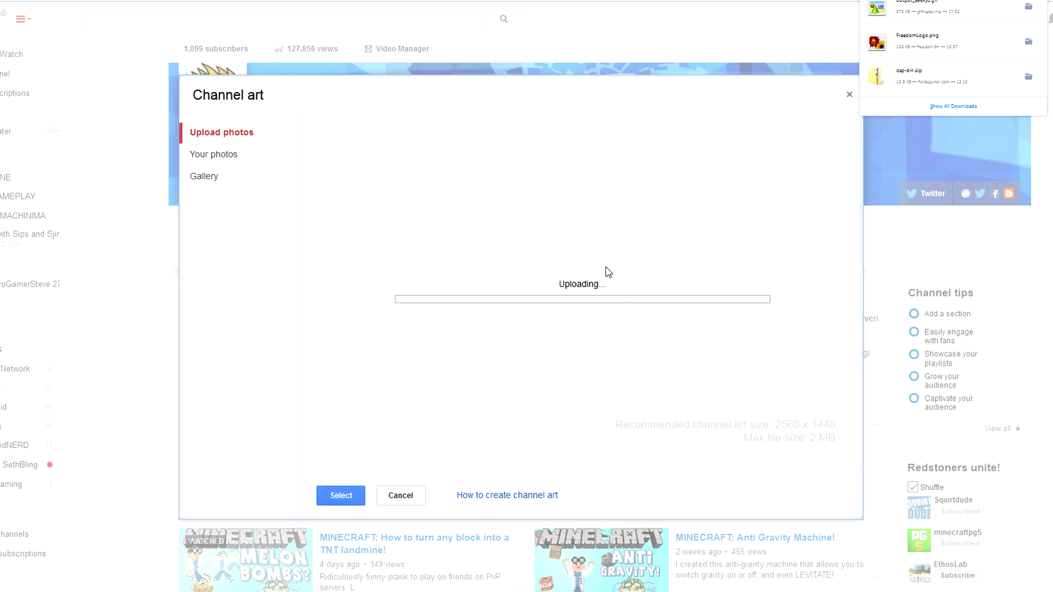